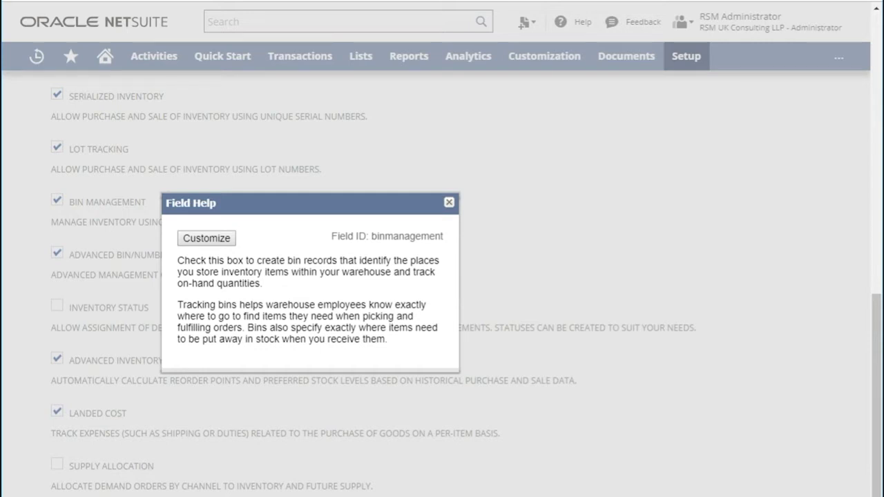
Read the field help for Advanced Bin/Numbered Inventory Management, then close it.
click(114, 254)
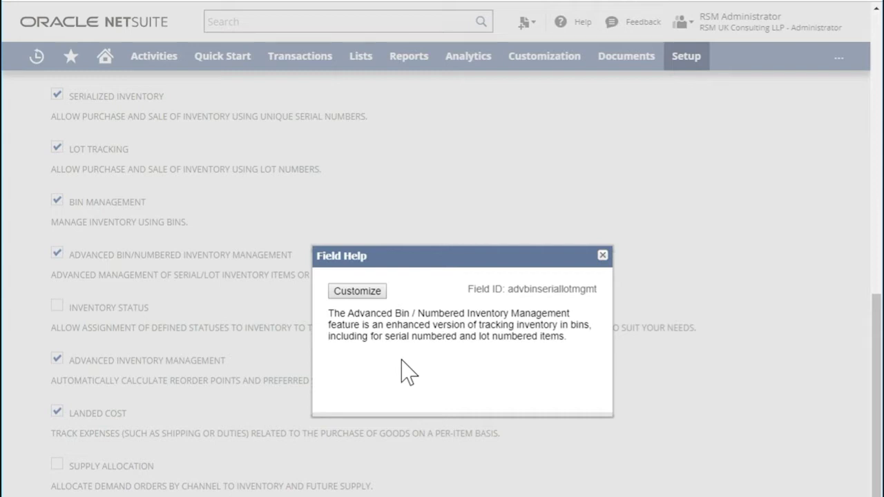
click(211, 242)
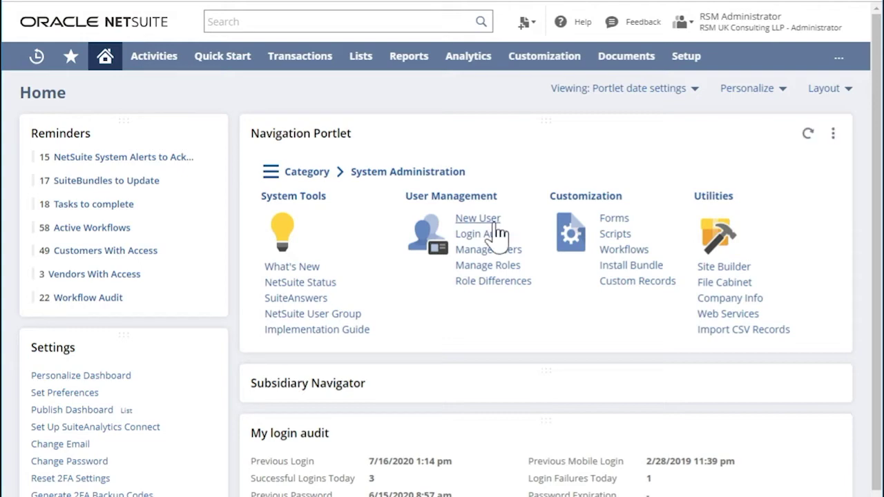
Go to the Items & Inventory subtab of Enable Features.
mouse_move(701, 61)
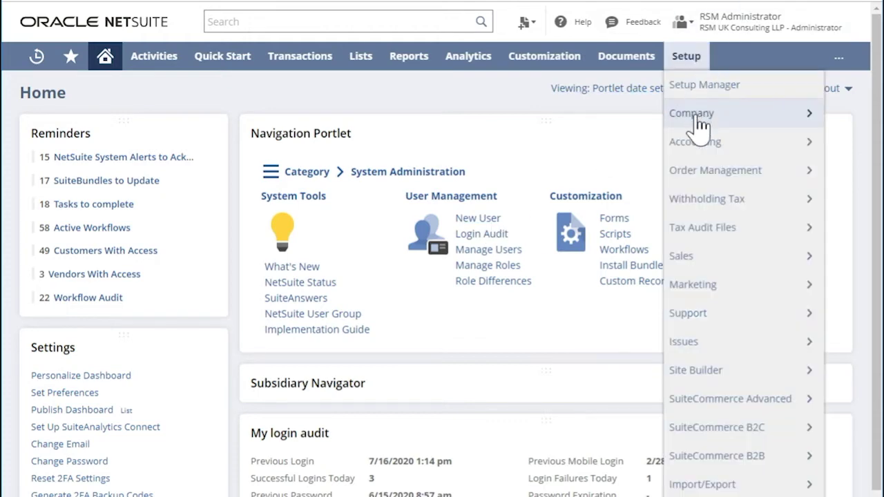
mouse_move(699, 122)
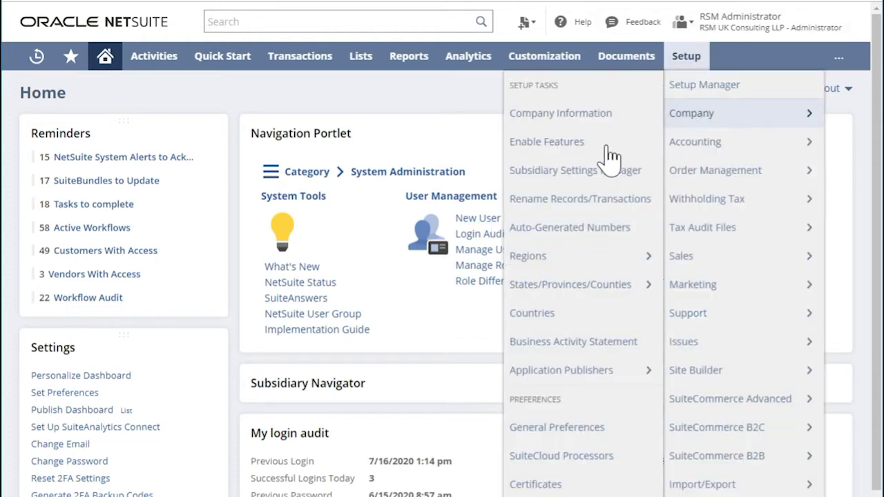
click(552, 145)
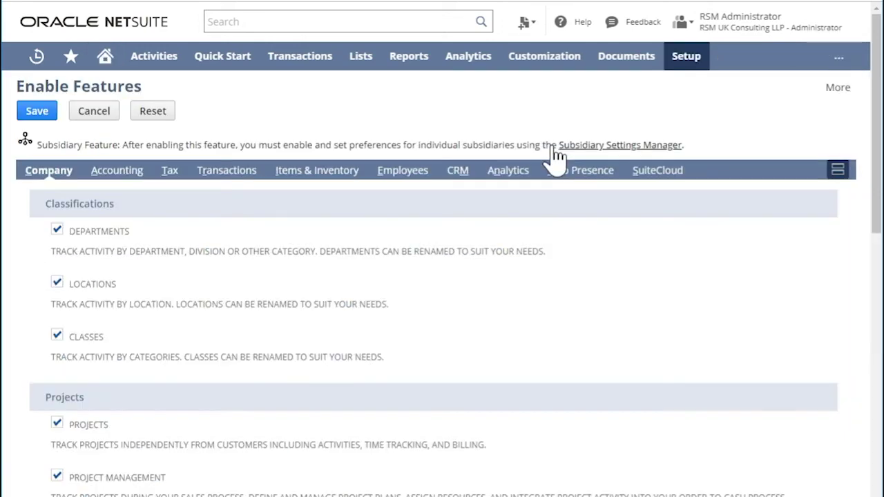
click(310, 176)
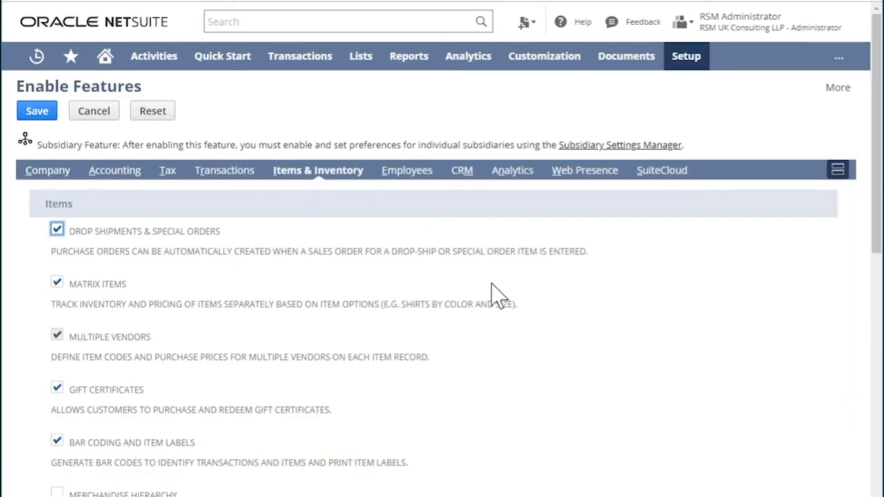
Confirm Bin Management is enabled and save the feature settings.
scroll(493, 296, down, 10)
scroll(493, 296, down, 1)
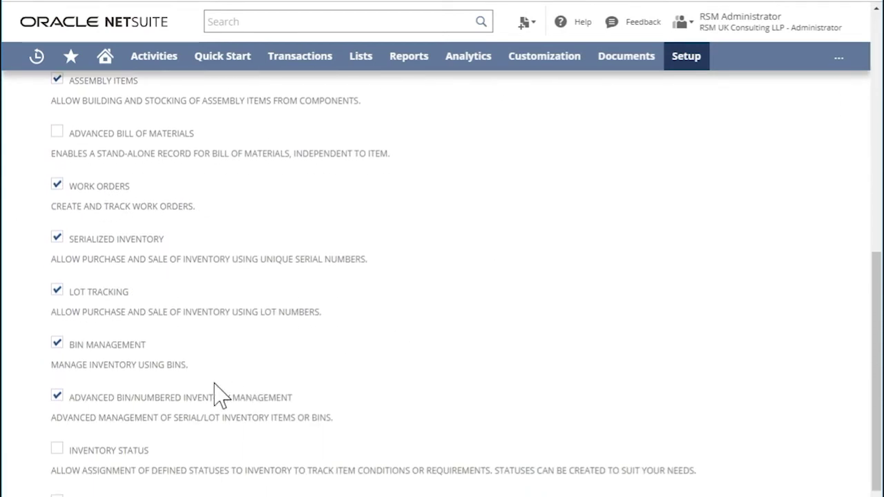
drag(69, 344, 148, 345)
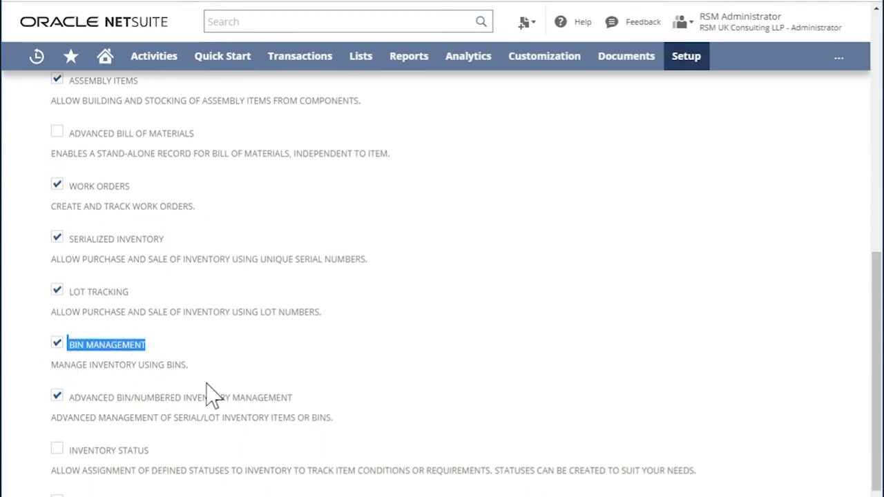
click(364, 406)
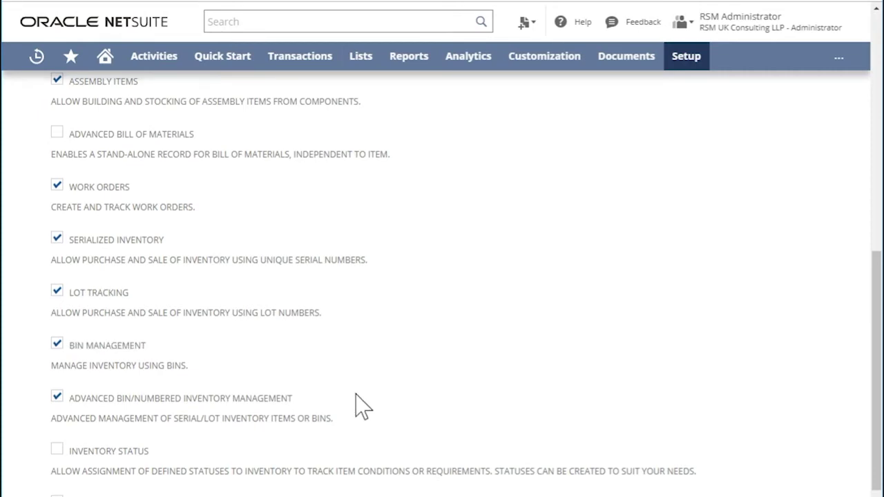
scroll(364, 406, up, 10)
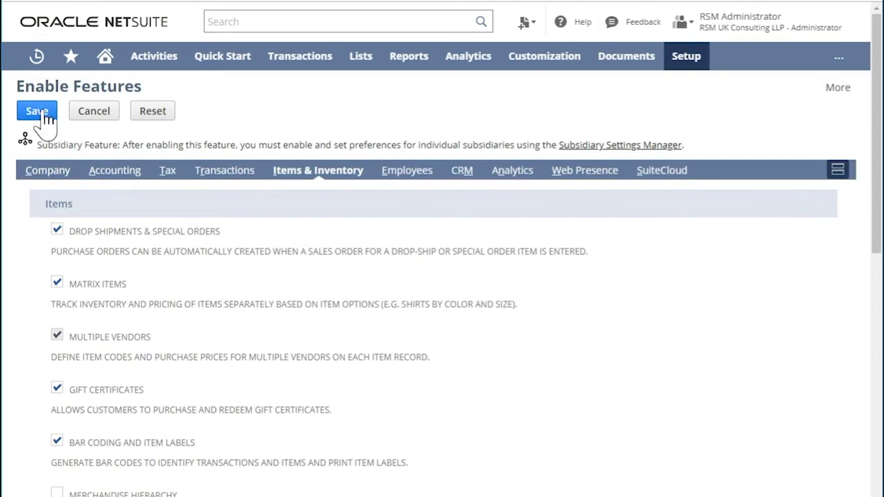
click(38, 111)
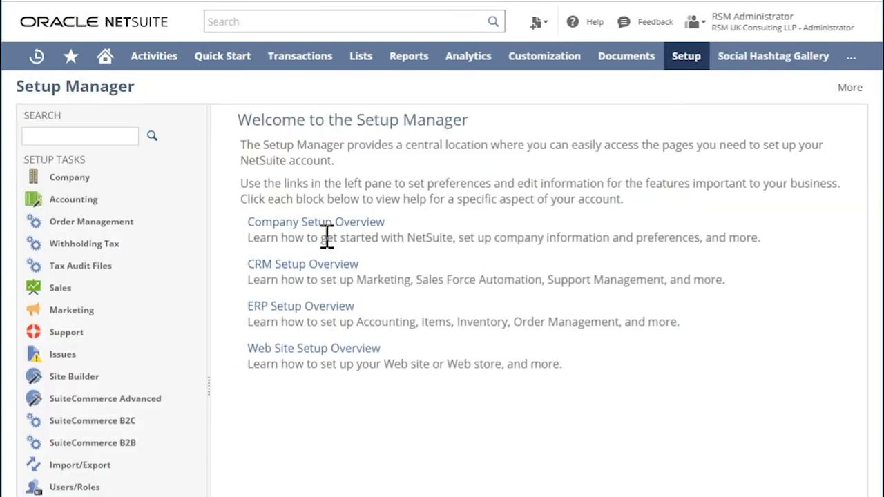
Create a new bin named BIN B at location London Cross Dock and save it.
mouse_move(369, 70)
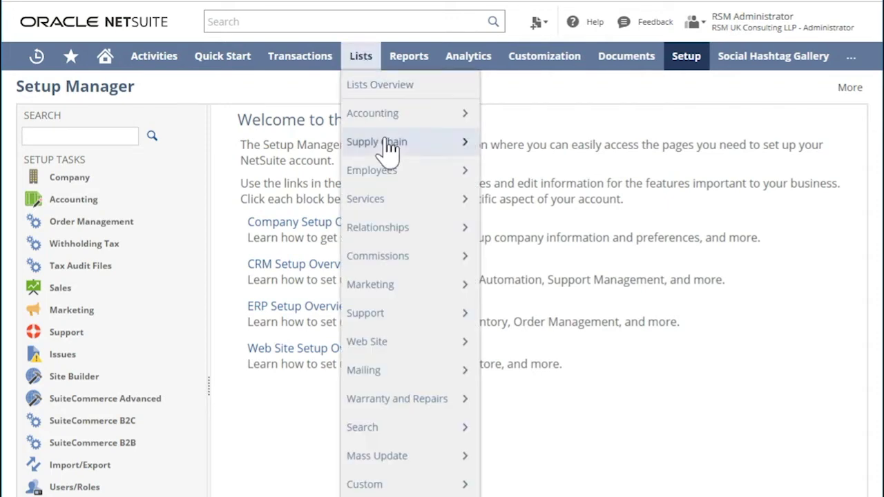
mouse_move(389, 148)
mouse_move(497, 146)
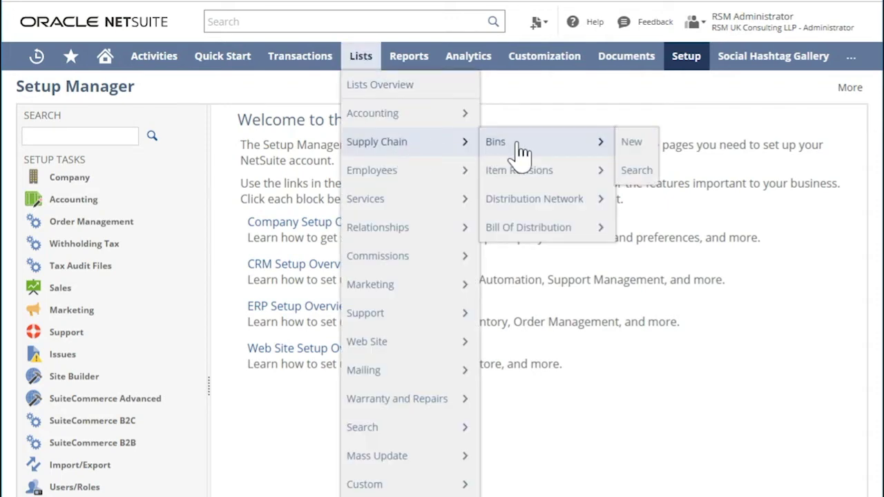
click(632, 143)
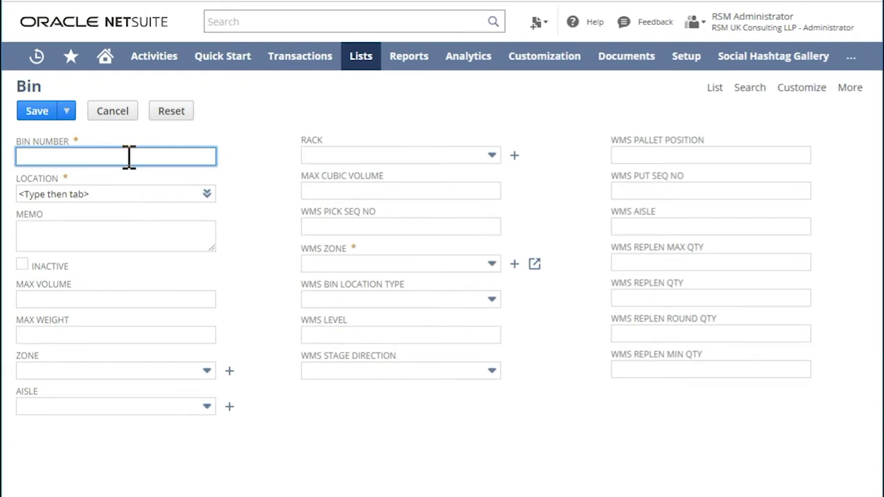
text(BIN B)
click(112, 193)
text(LONDO)
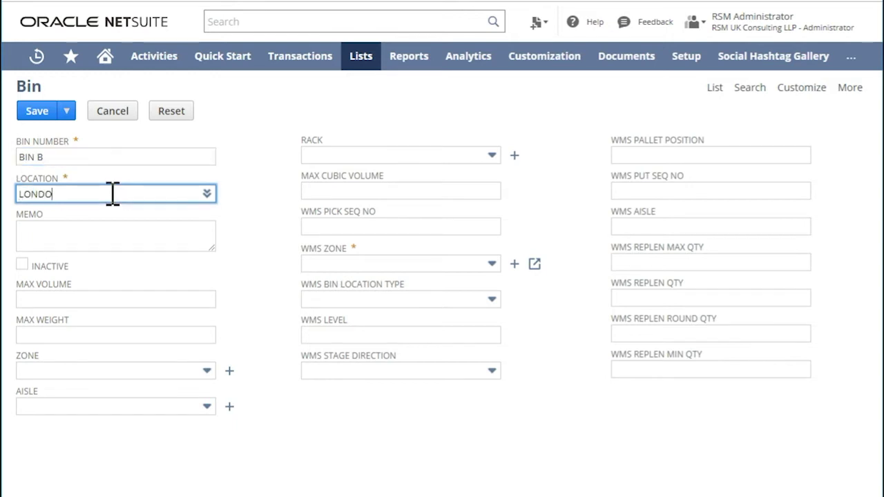
text(N)
click(106, 225)
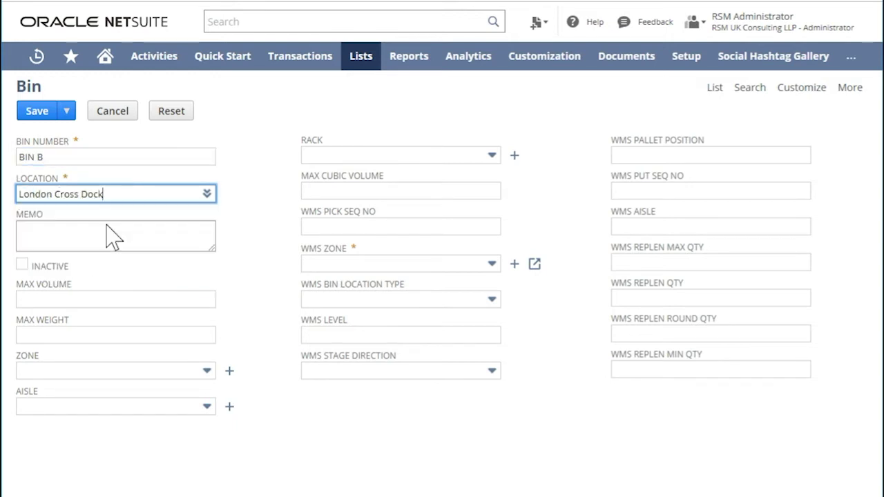
click(34, 112)
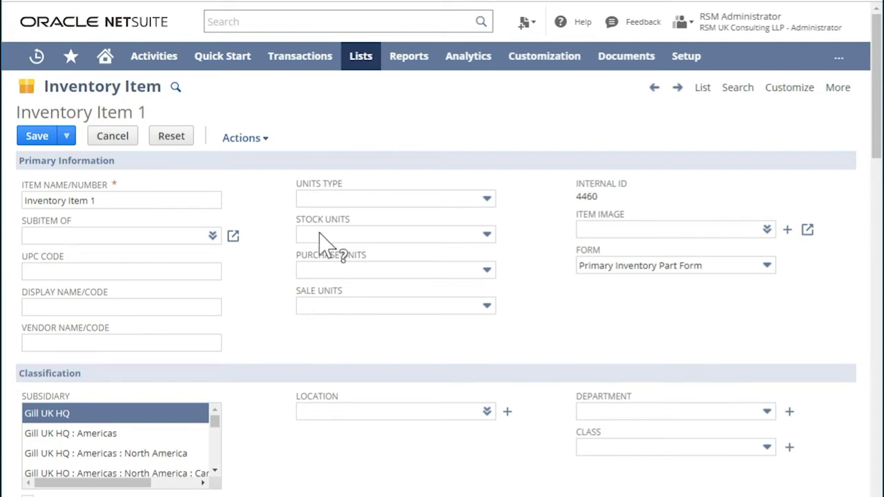
Check that the Use Bins box is ticked on Inventory Item 1's inventory settings.
scroll(325, 251, down, 3)
scroll(587, 449, down, 1)
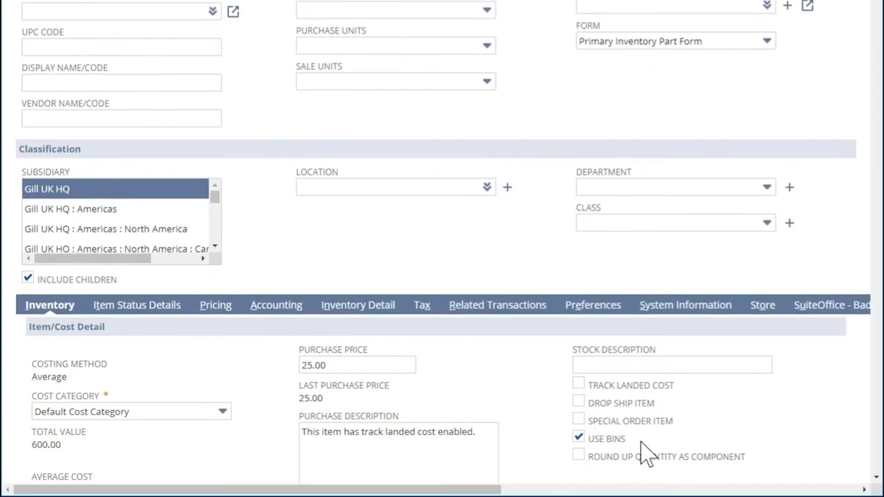
double_click(591, 441)
scroll(352, 238, up, 4)
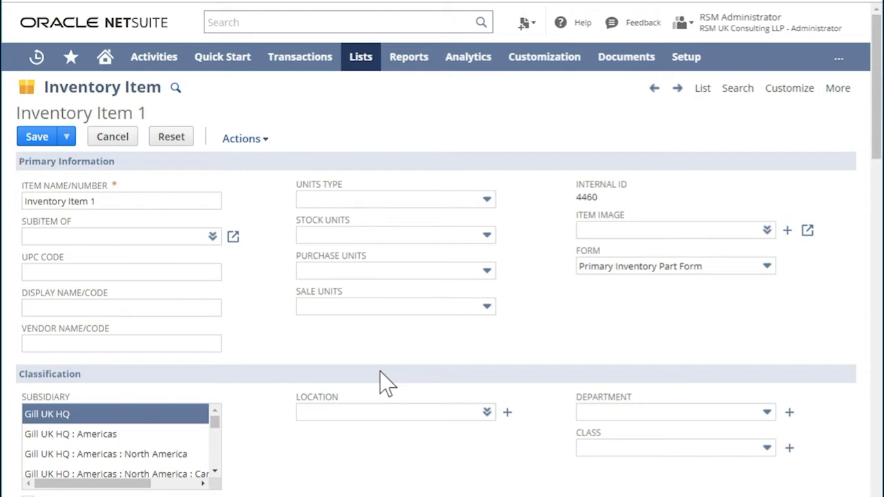
Add a London Cross Dock / BIN B line to Inventory Item 1's bin numbers and save the item.
scroll(519, 395, down, 6)
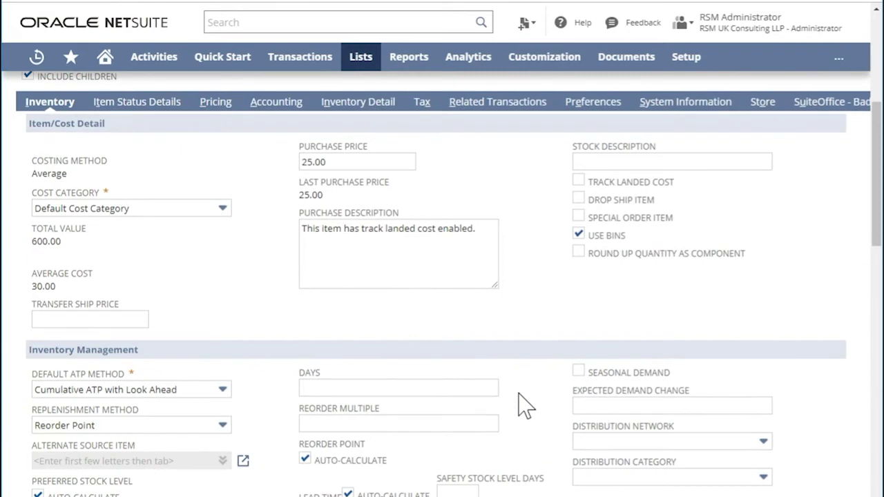
scroll(522, 405, down, 8)
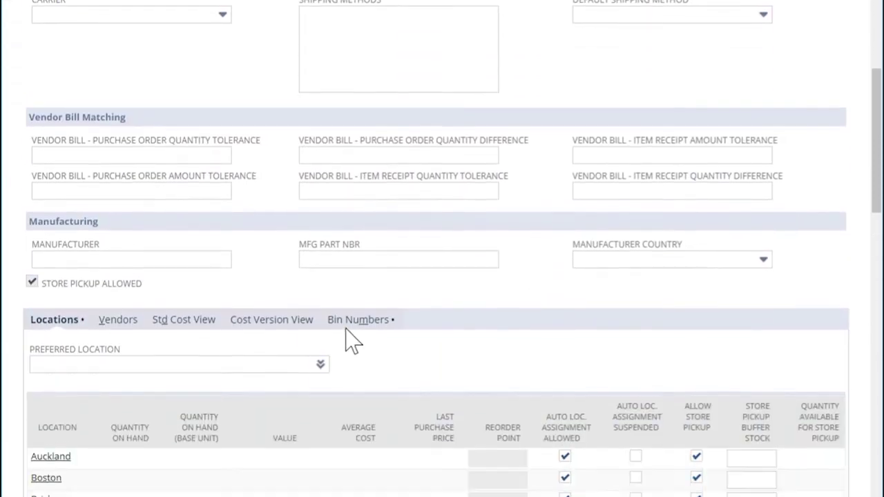
scroll(352, 338, down, 2)
click(356, 227)
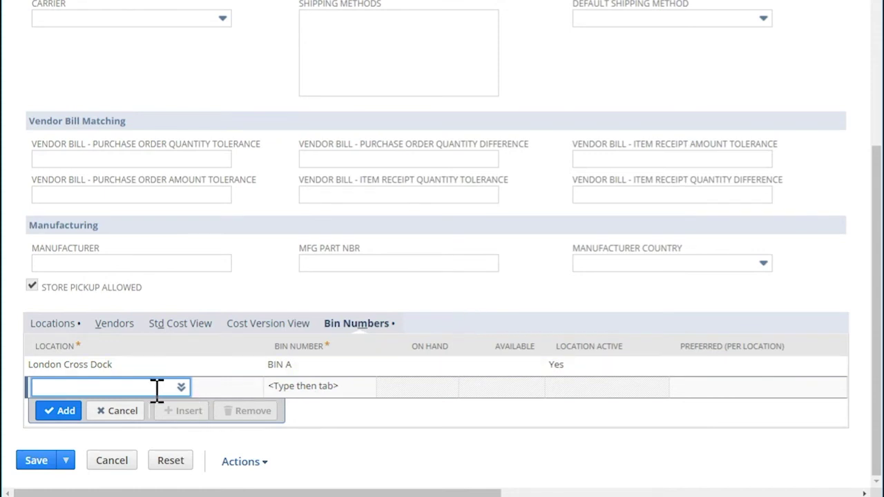
text(LONDON)
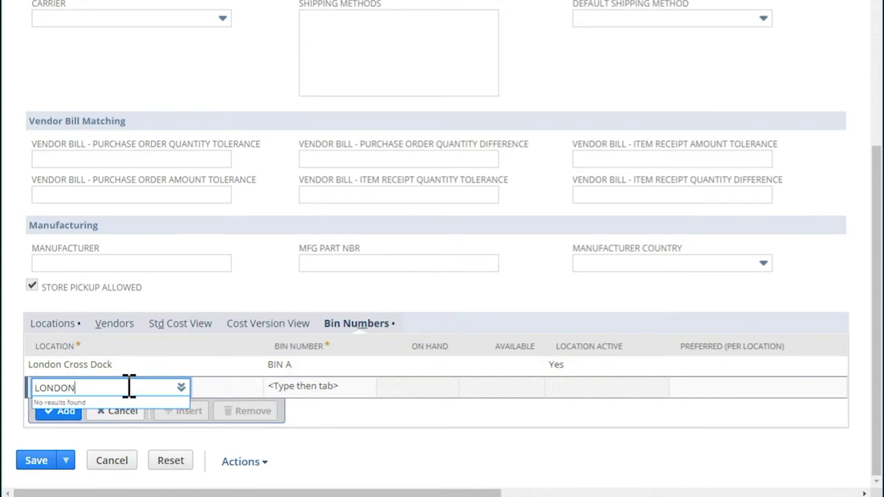
click(128, 422)
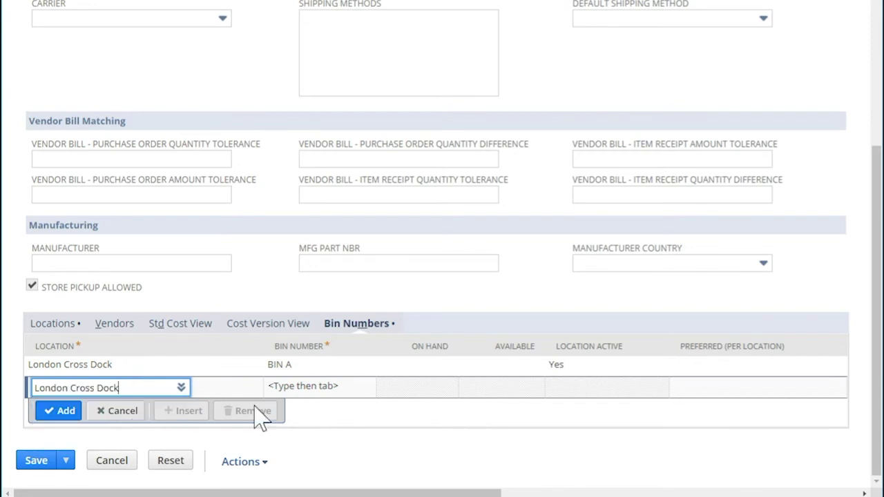
click(328, 391)
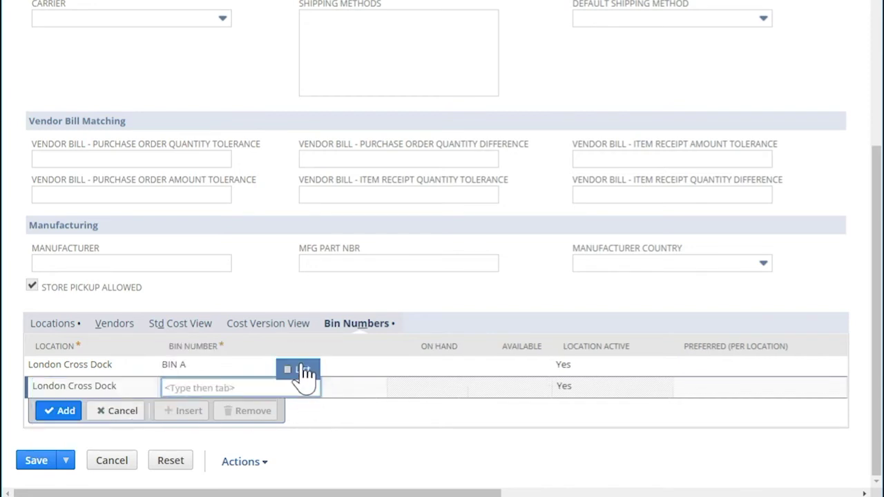
click(310, 384)
click(141, 230)
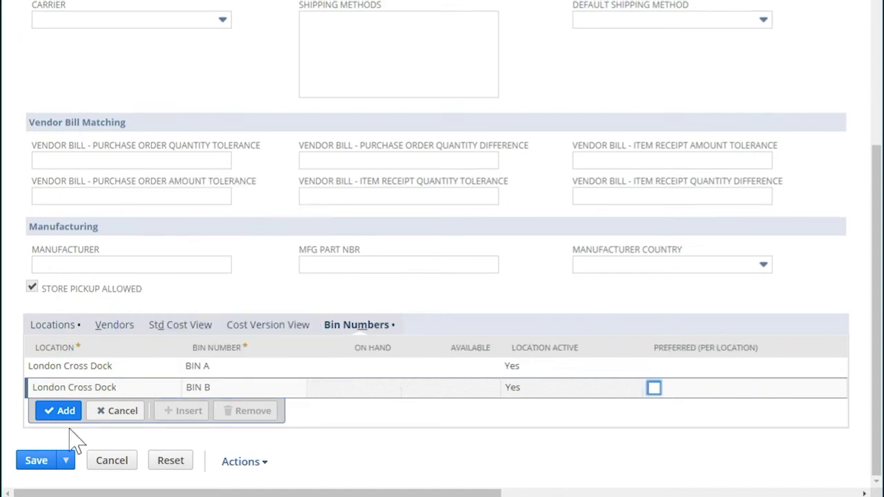
click(60, 410)
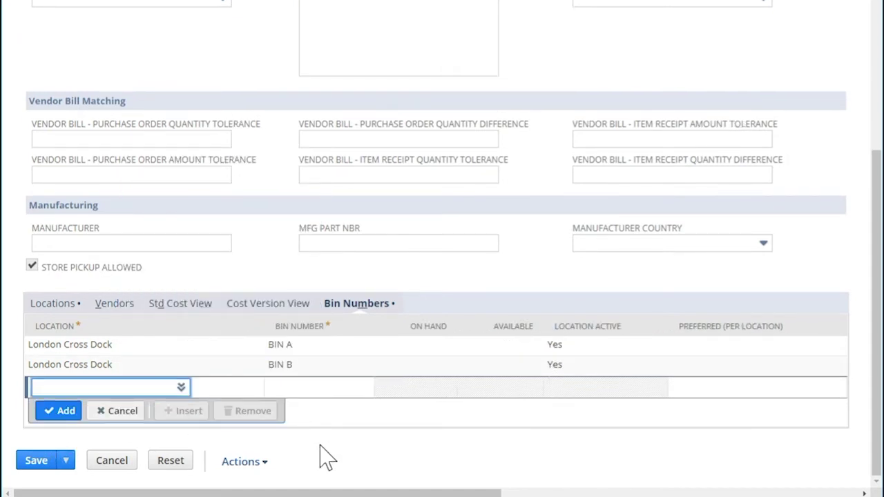
click(36, 464)
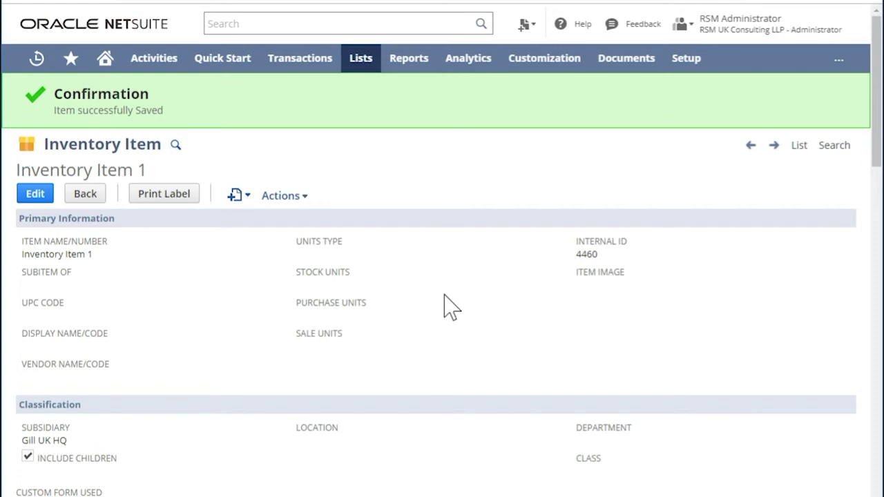
Start a Bin Put-Away Worksheet for London Cross Dock and open Inventory Item 1's inventory detail.
mouse_move(276, 78)
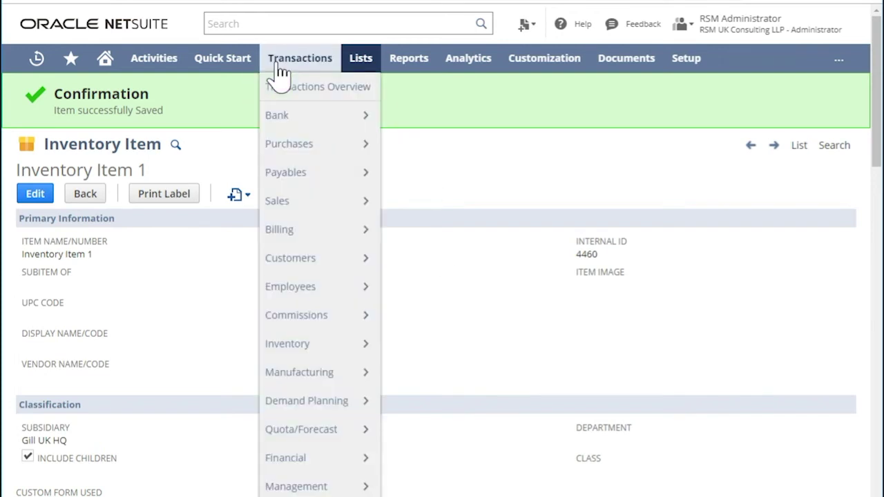
mouse_move(283, 350)
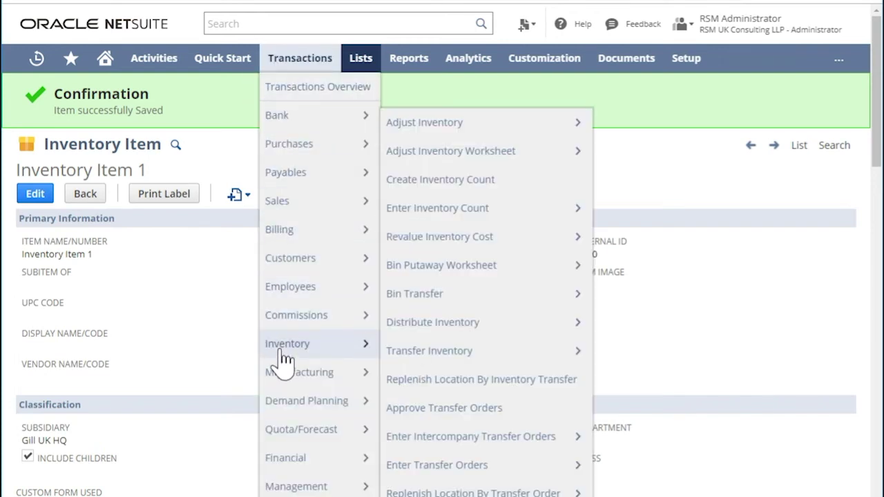
mouse_move(440, 271)
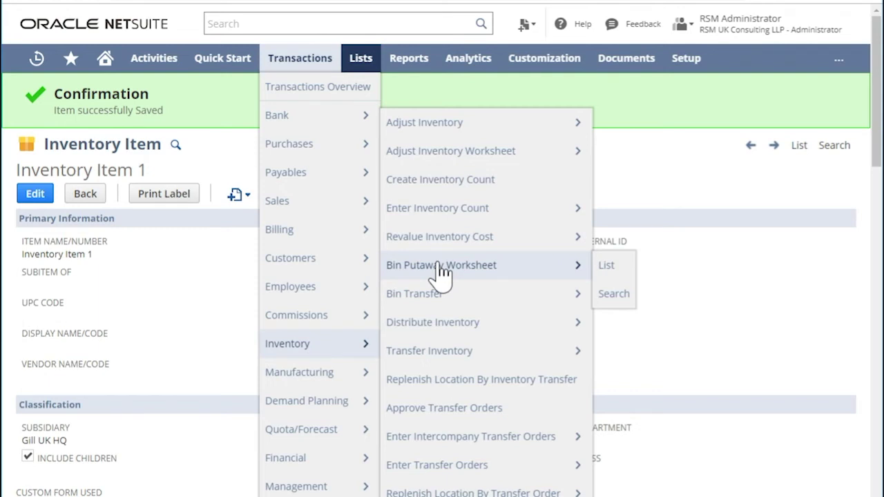
click(440, 272)
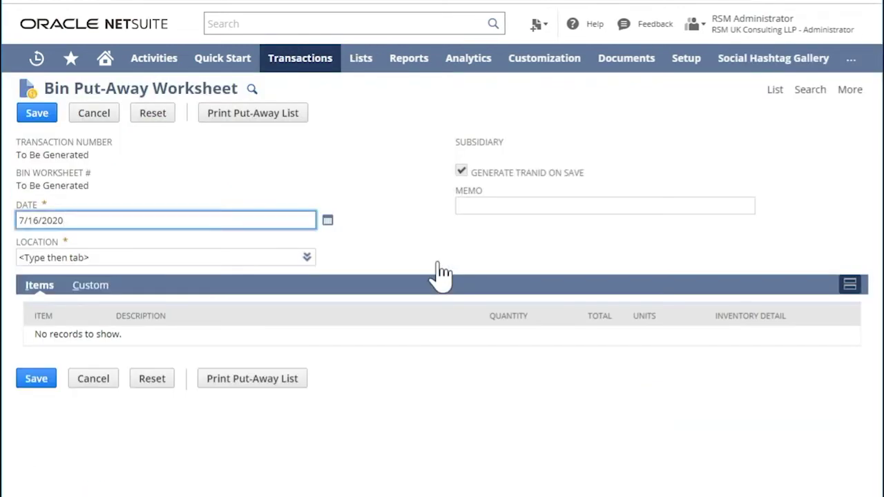
click(176, 254)
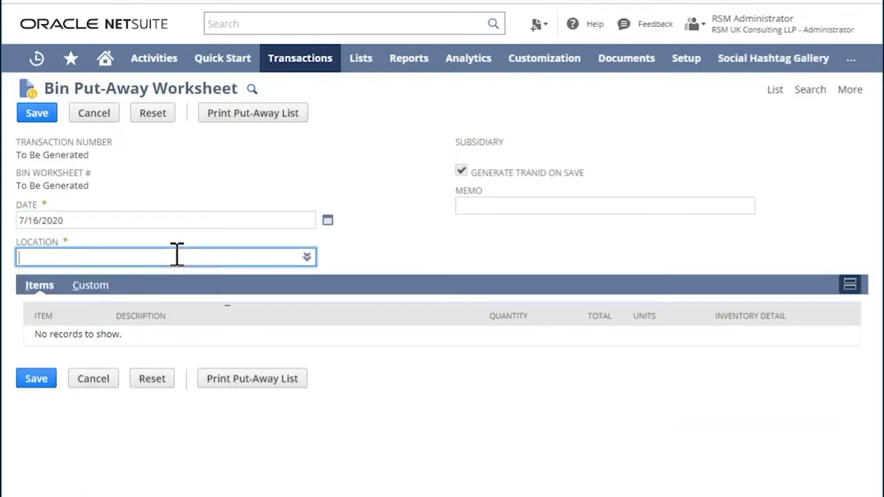
text(LONDON)
click(176, 291)
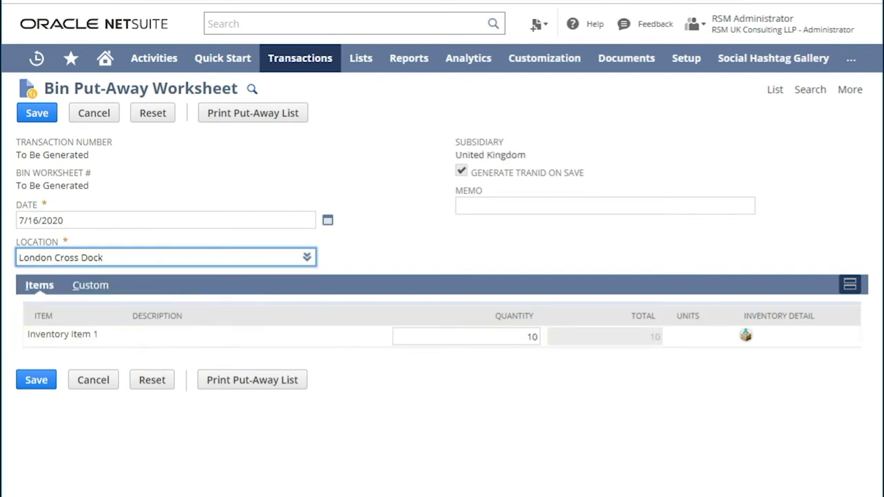
click(746, 336)
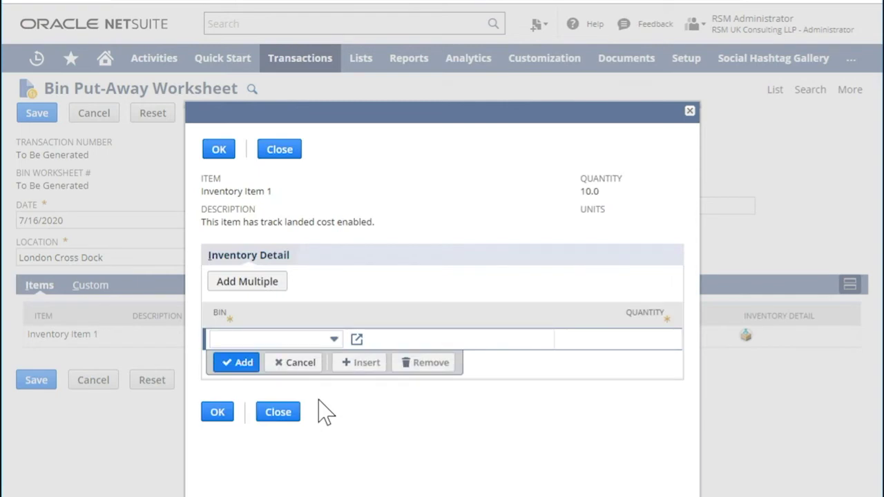
Split Inventory Item 1's put-away into BIN A quantity 5 and BIN B quantity 5, then confirm.
click(296, 338)
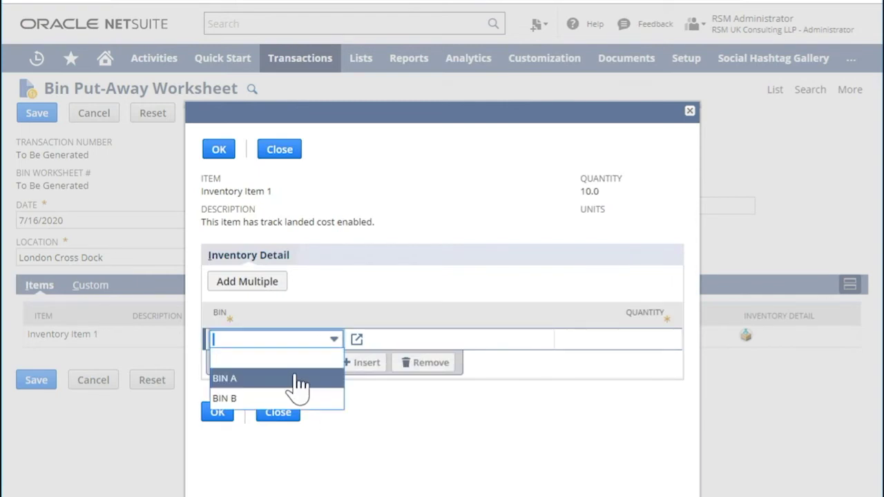
click(297, 379)
click(586, 338)
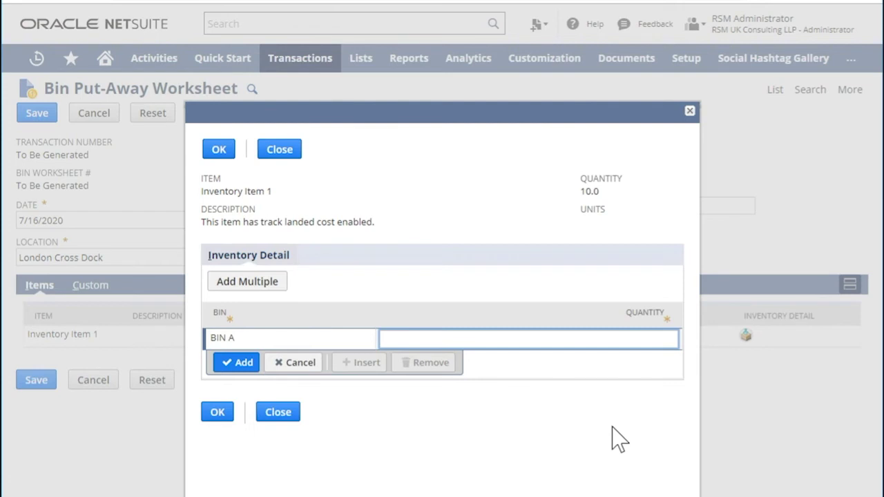
text(5)
click(238, 363)
click(243, 366)
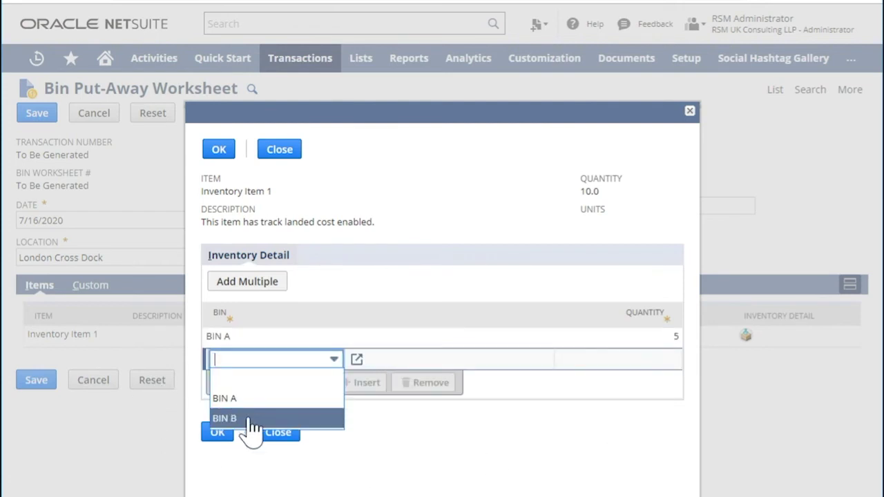
click(245, 419)
click(651, 358)
text(5)
click(245, 385)
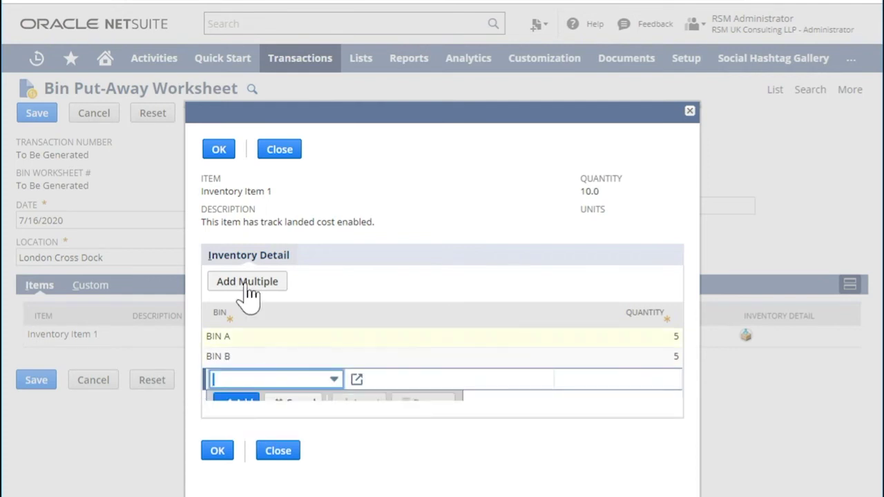
click(218, 149)
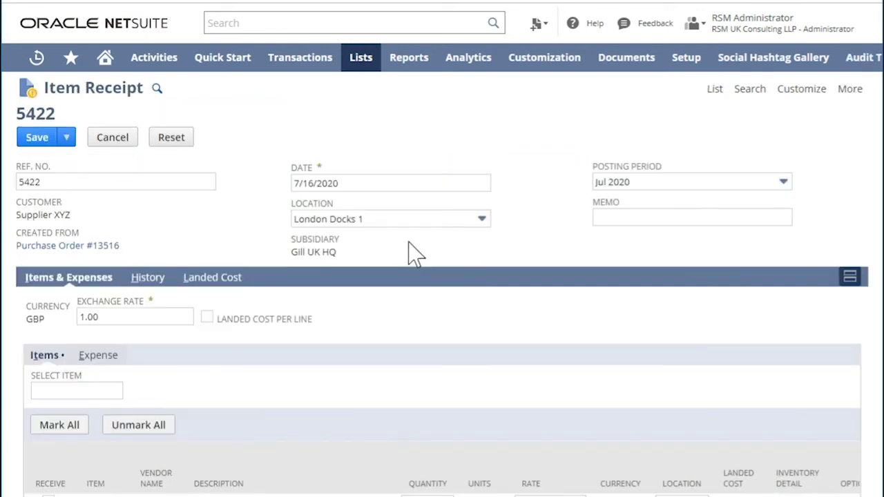
Assign Inventory Item 1's 3 received units to BIN 1A in its inventory detail.
scroll(446, 352, down, 2)
scroll(445, 337, down, 3)
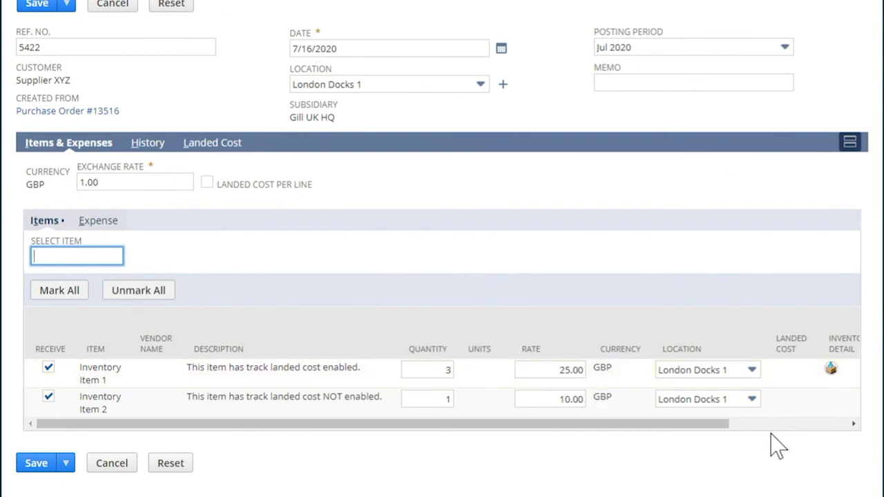
drag(691, 424, 746, 428)
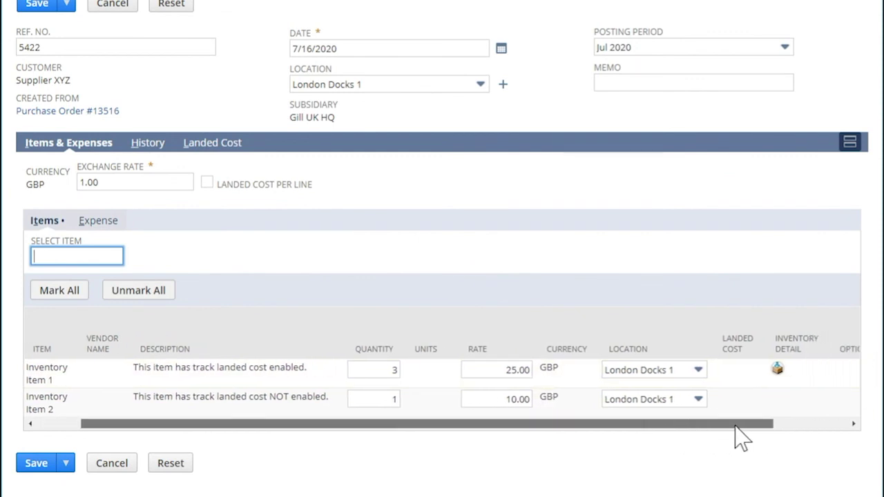
click(778, 371)
click(263, 207)
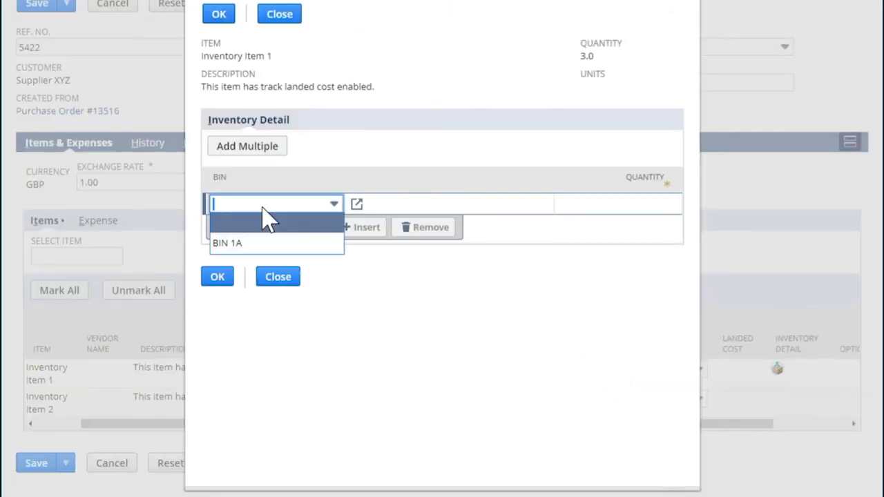
click(266, 245)
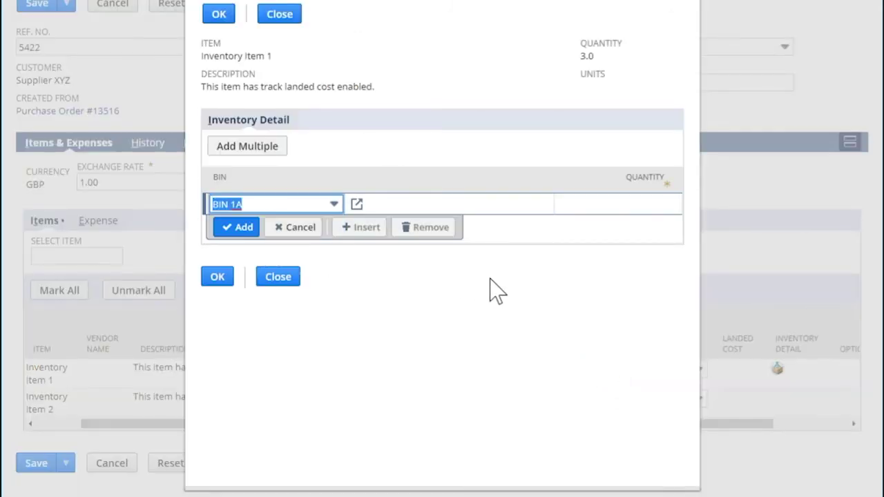
click(619, 205)
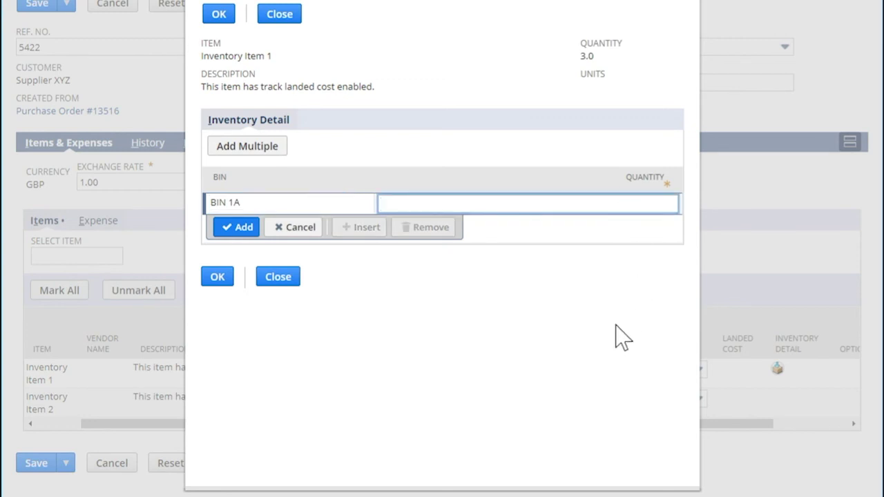
text(3)
click(238, 228)
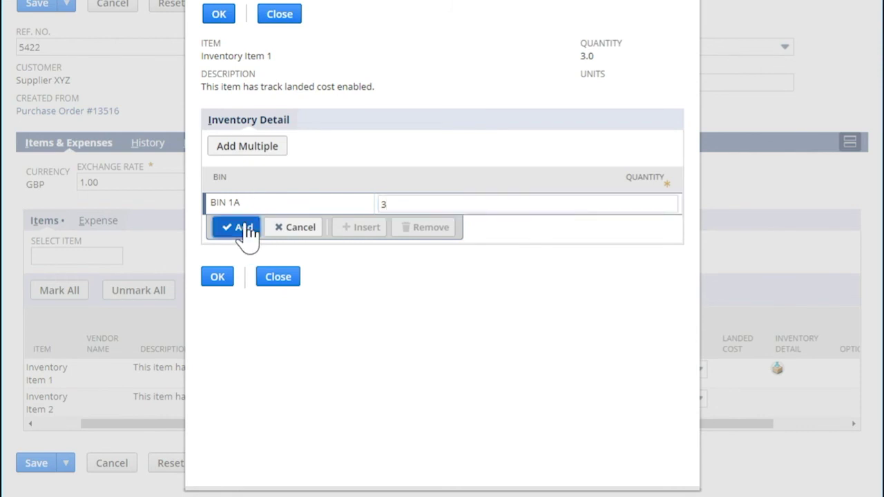
click(219, 15)
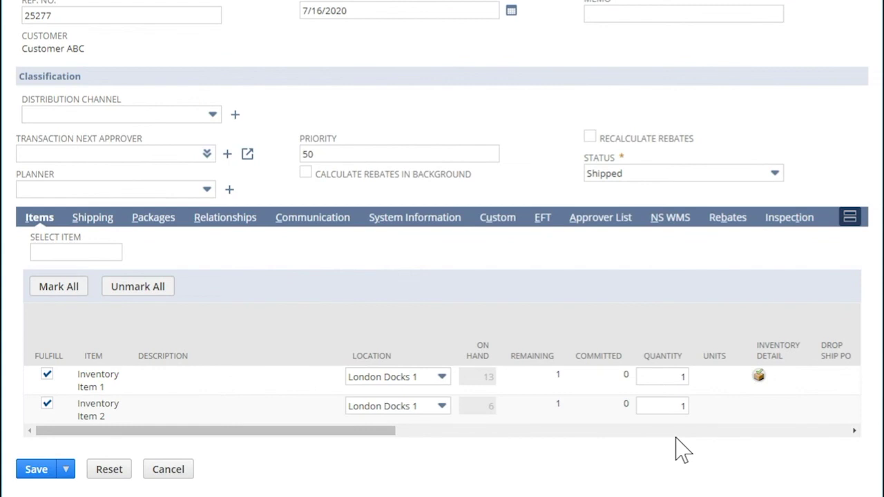
Confirm Inventory Item 1's fulfilment detail takes 1 unit from BIN 1A.
click(759, 377)
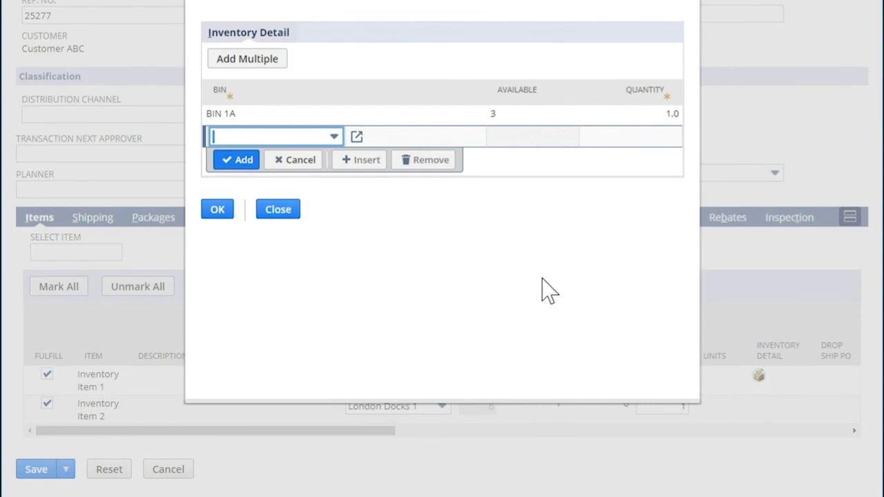
click(212, 211)
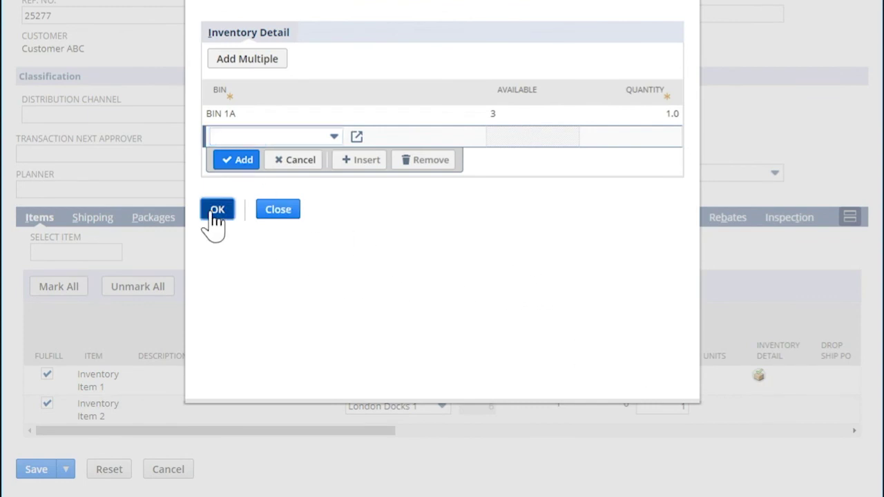
scroll(283, 464, up, 1)
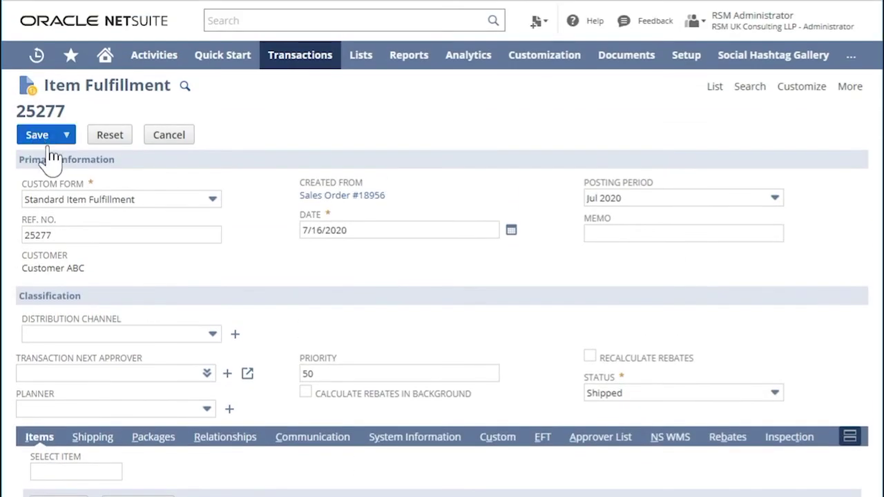